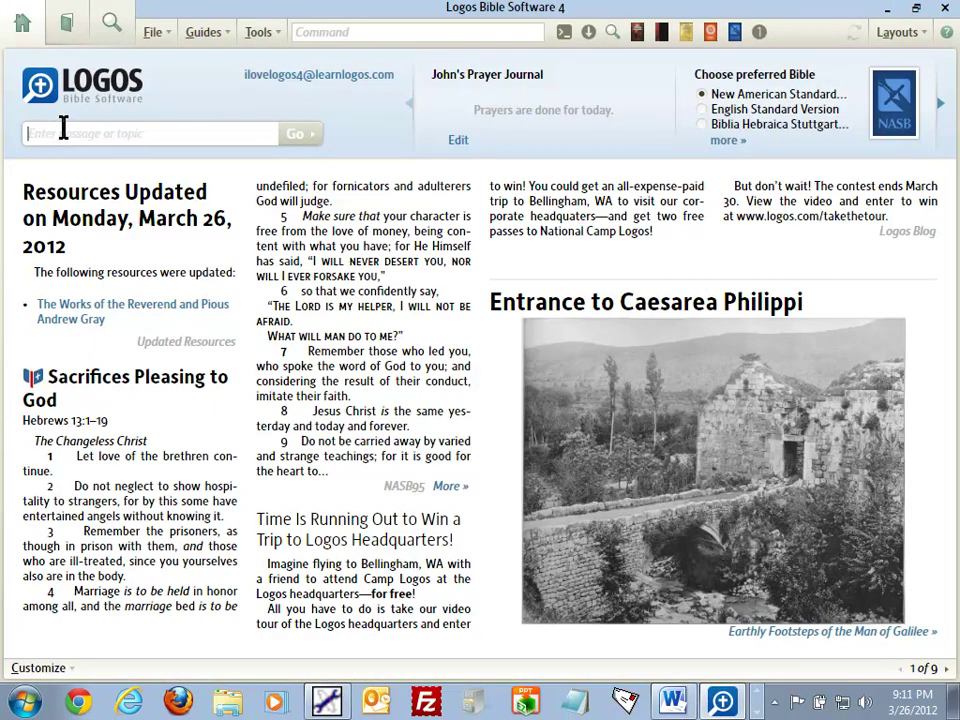
Search the entire library for "addiction" and collapse the library results
type("add")
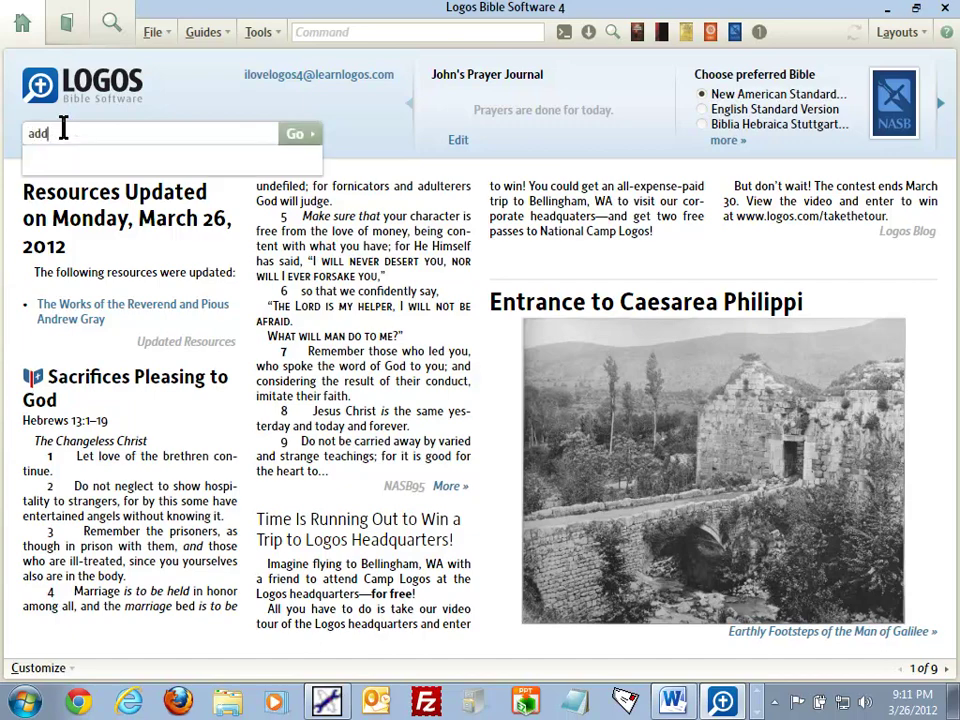
type("iction")
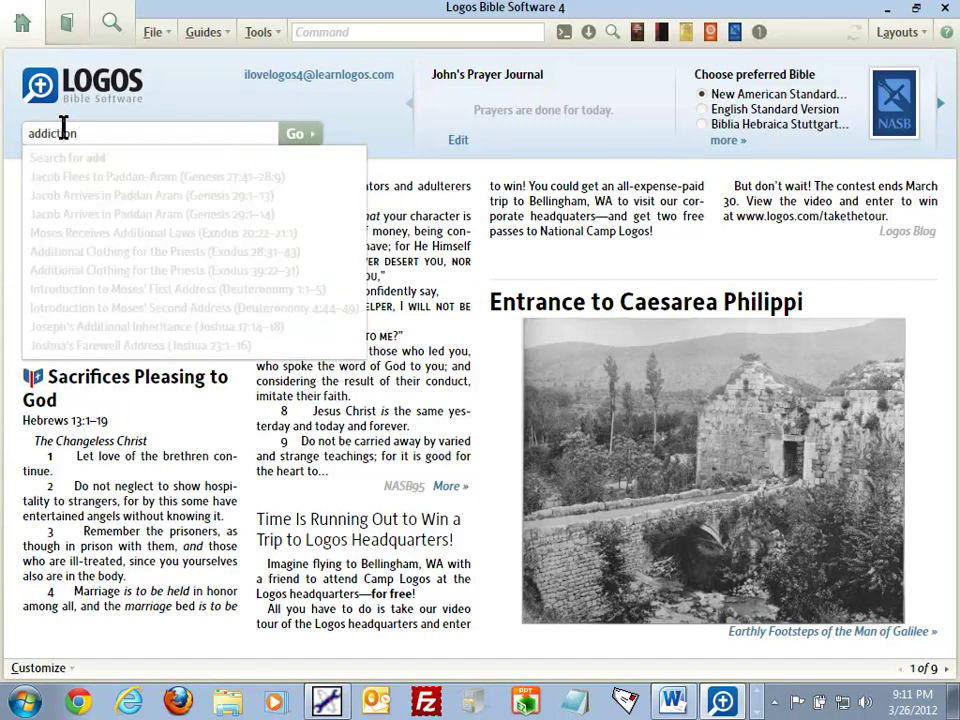
key("Return")
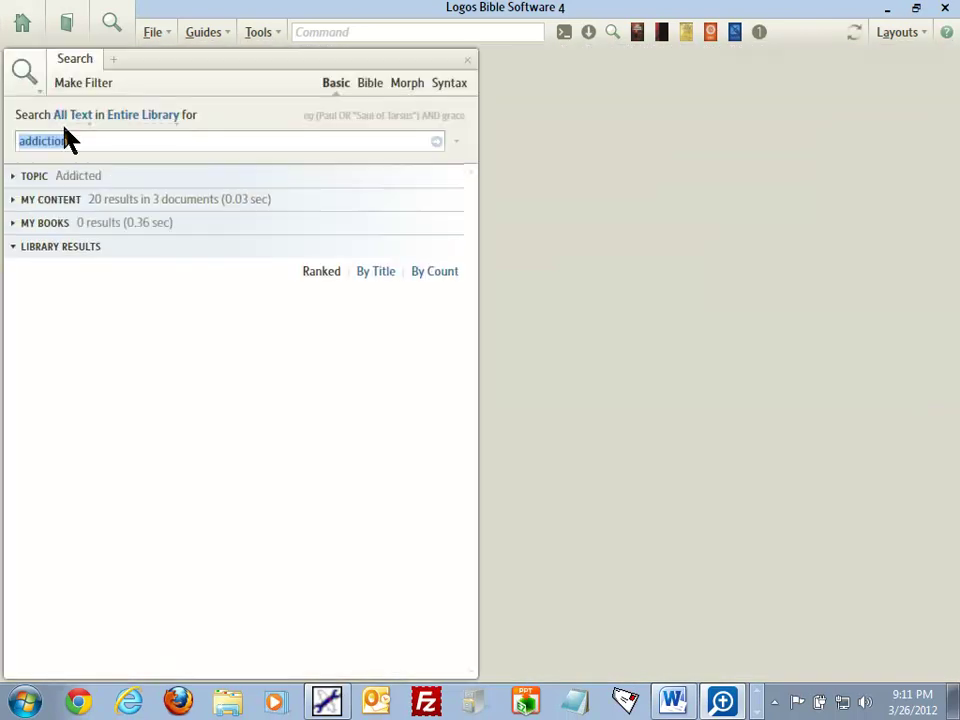
left_click(13, 247)
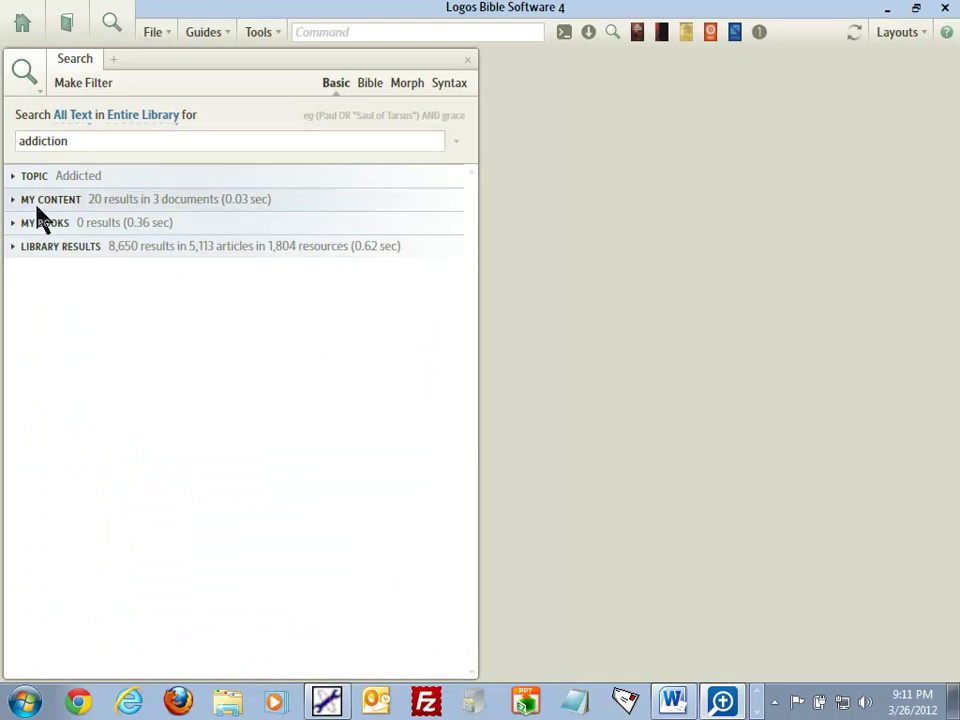
Broaden the search to the suggested topic terms Addicted, Addiction, Addict and expand its library results
left_click(14, 180)
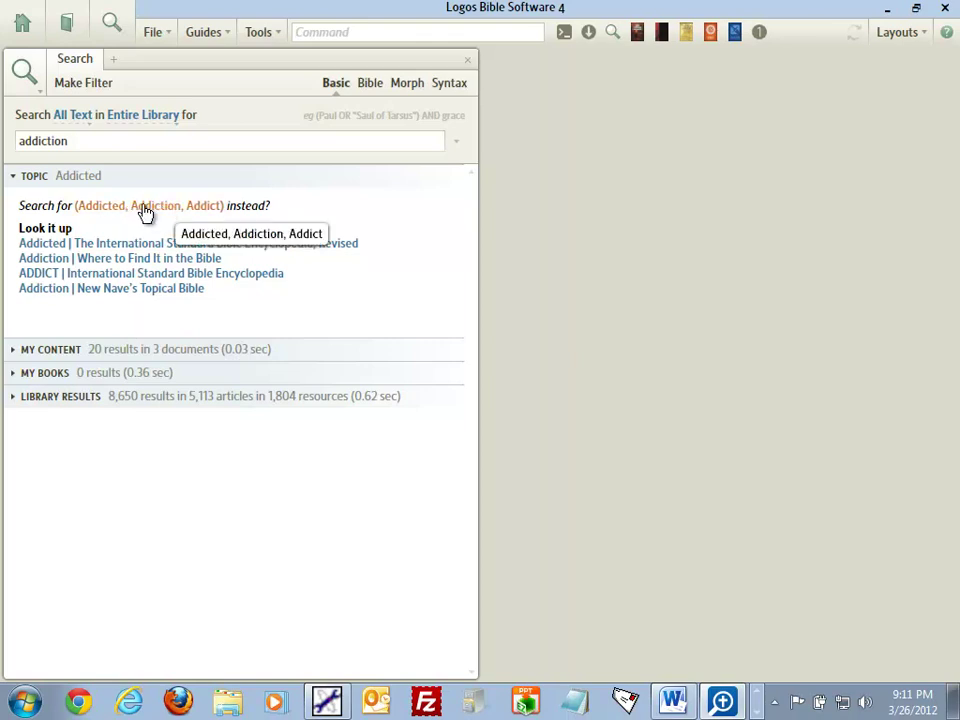
left_click(204, 207)
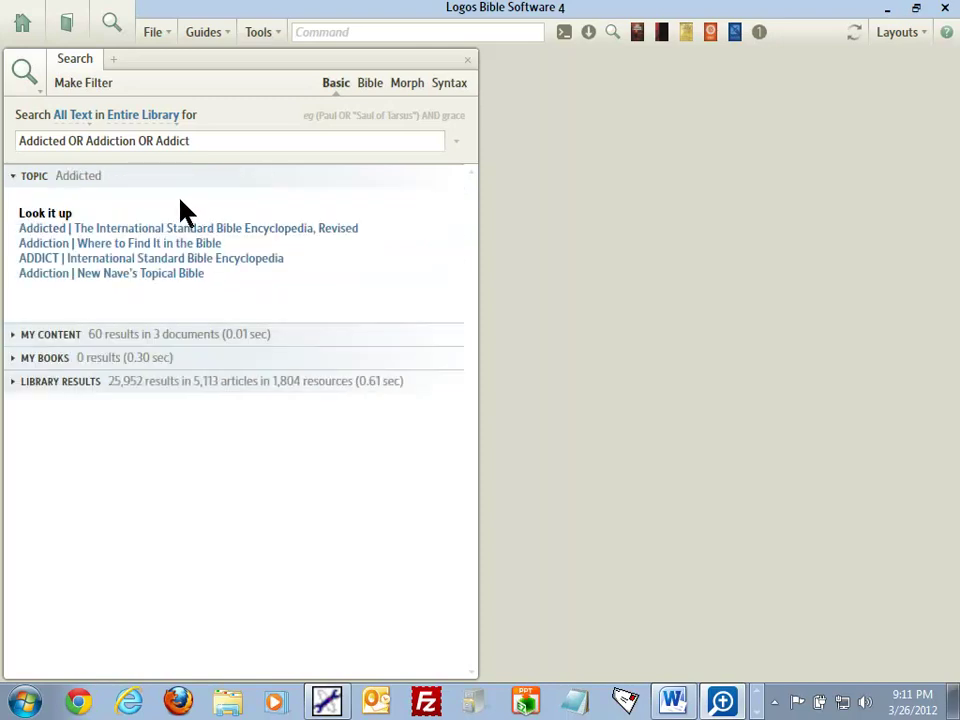
mouse_move(128, 261)
left_click(13, 382)
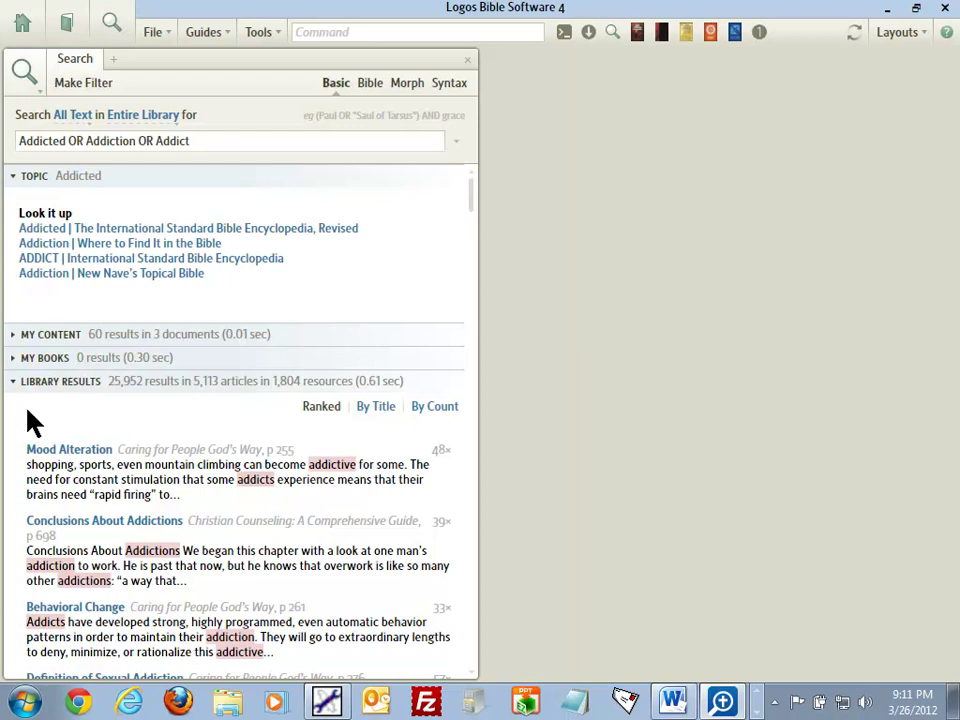
left_click(13, 382)
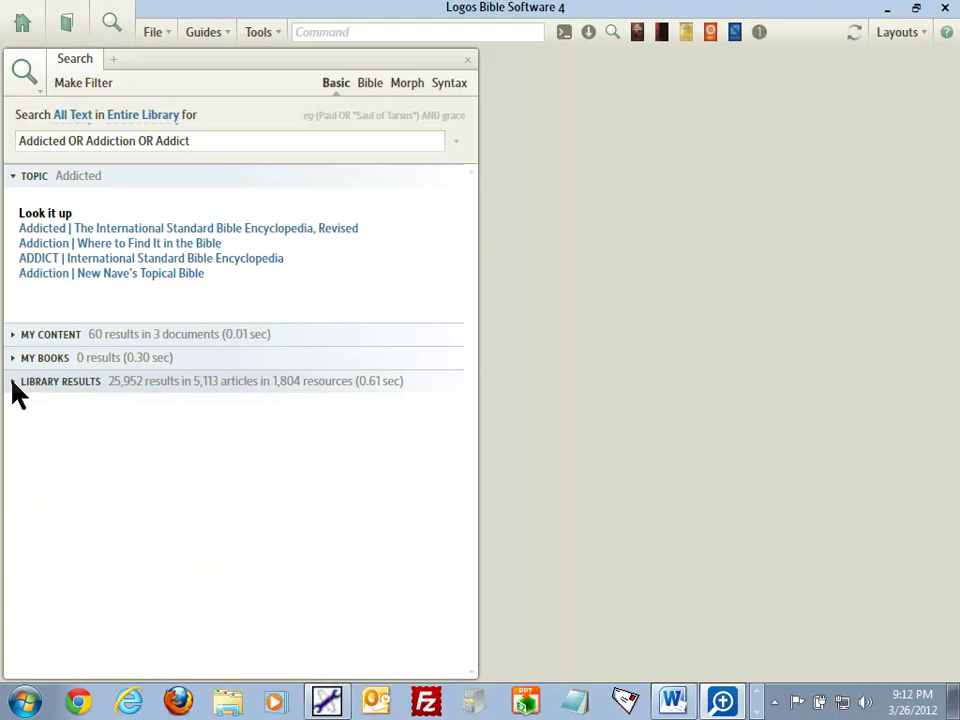
left_click(13, 382)
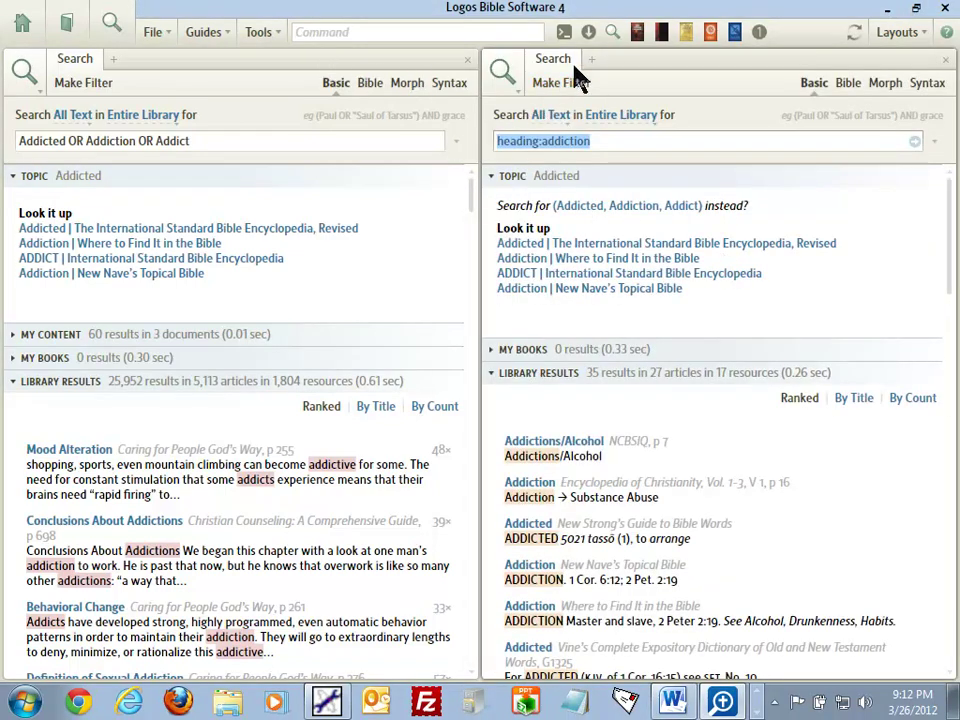
Collapse the Topic section of the heading:addiction search, leaving no extra blank search open
left_click(115, 25)
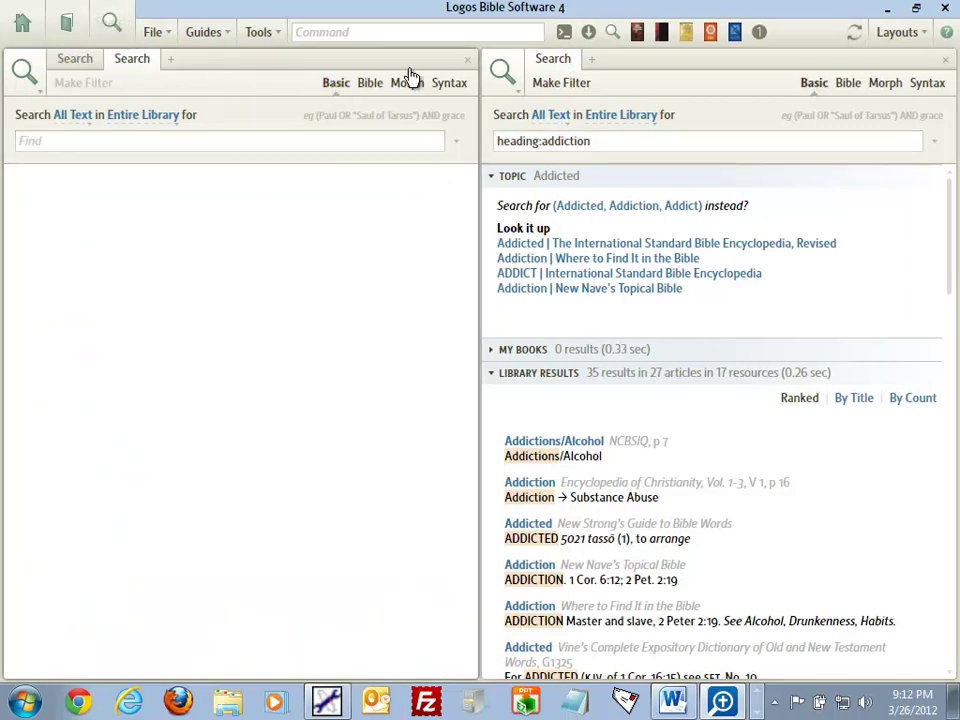
left_click(467, 60)
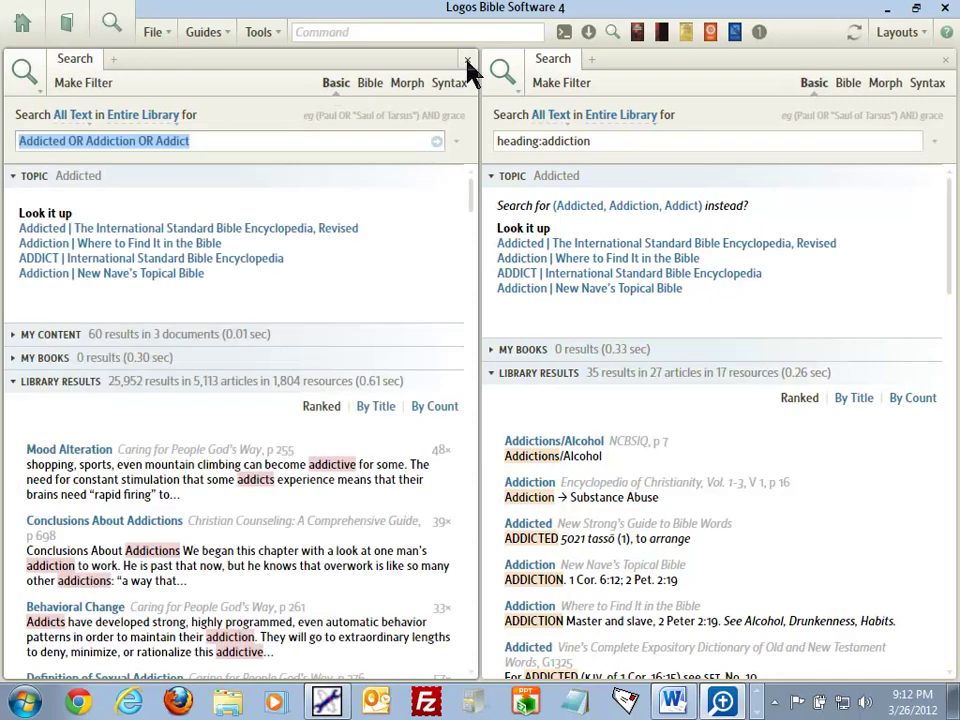
left_click(611, 141)
left_click(519, 141)
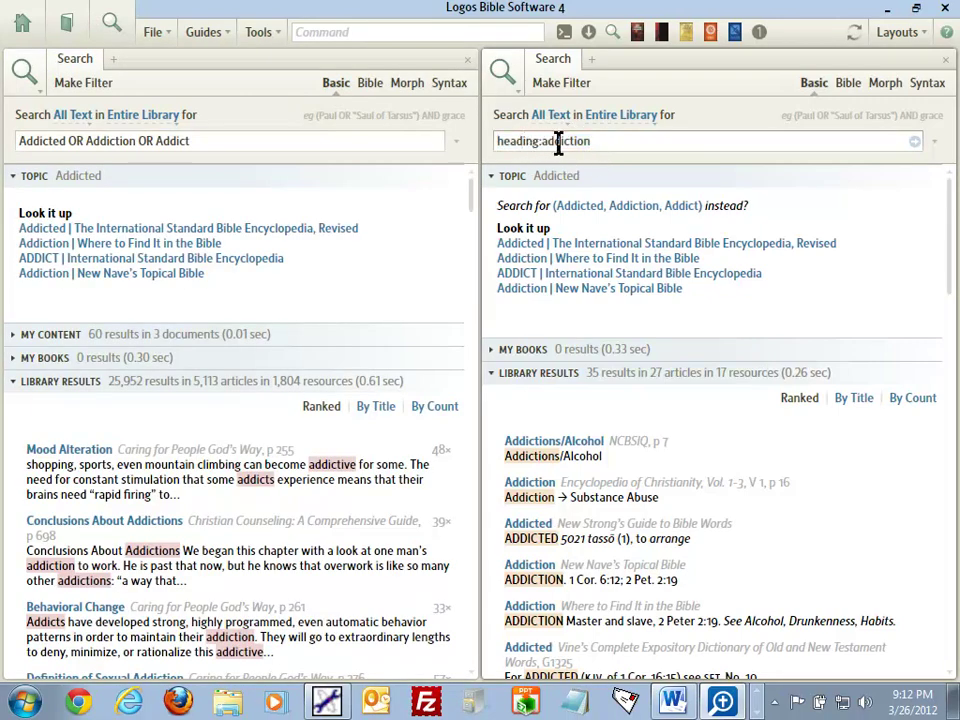
left_click_drag(489, 164, 603, 166)
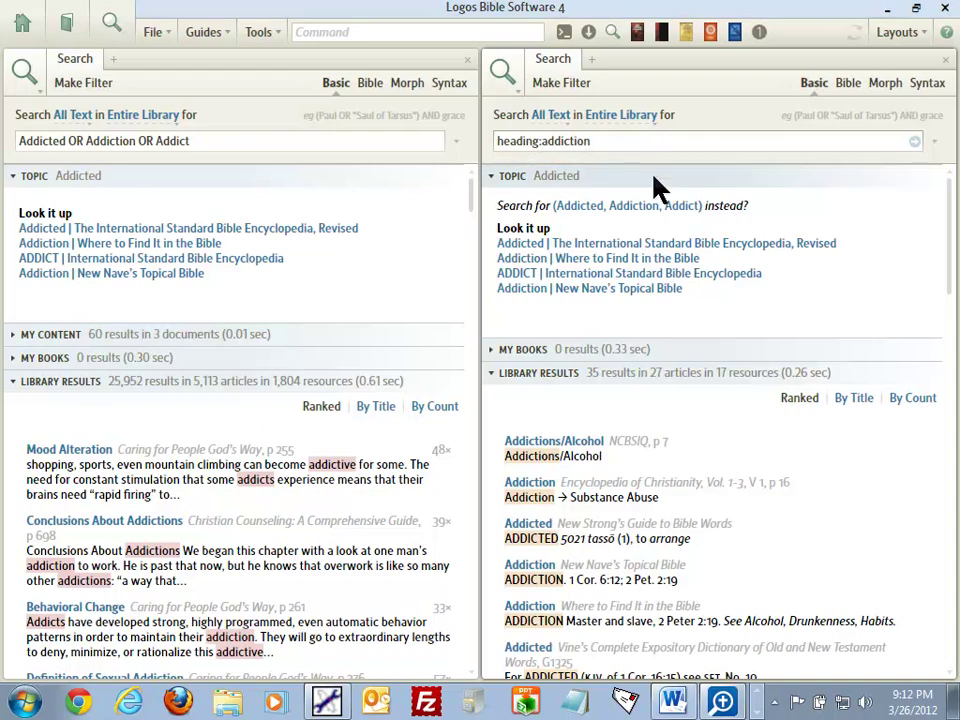
left_click(491, 176)
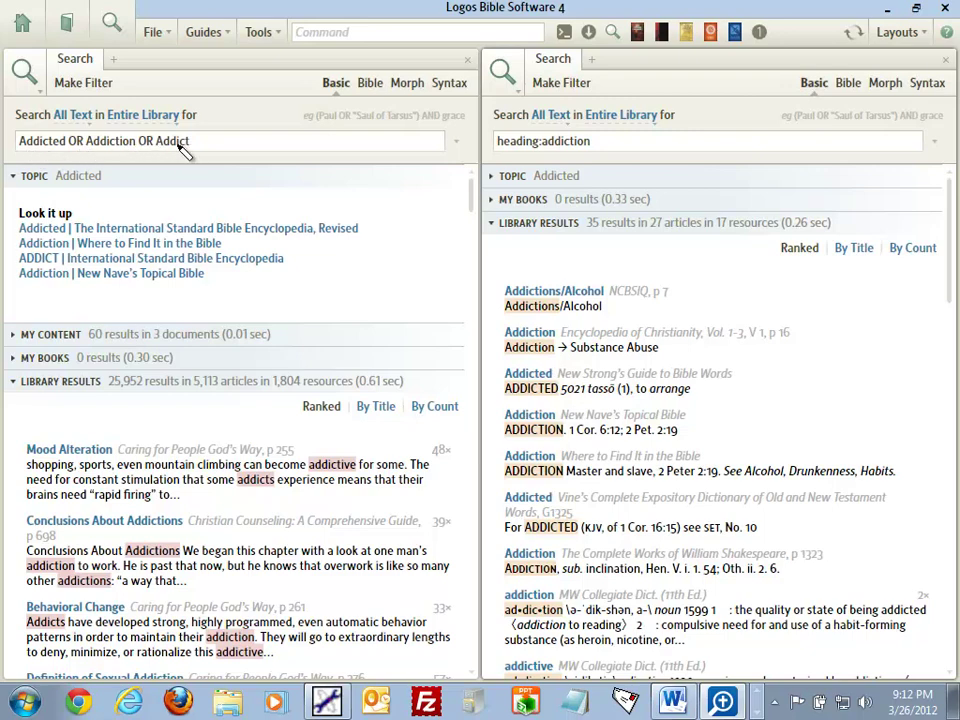
Underline in red the library result summaries of both searches and the heading:addiction query, and clear the marks
left_click_drag(97, 397, 362, 399)
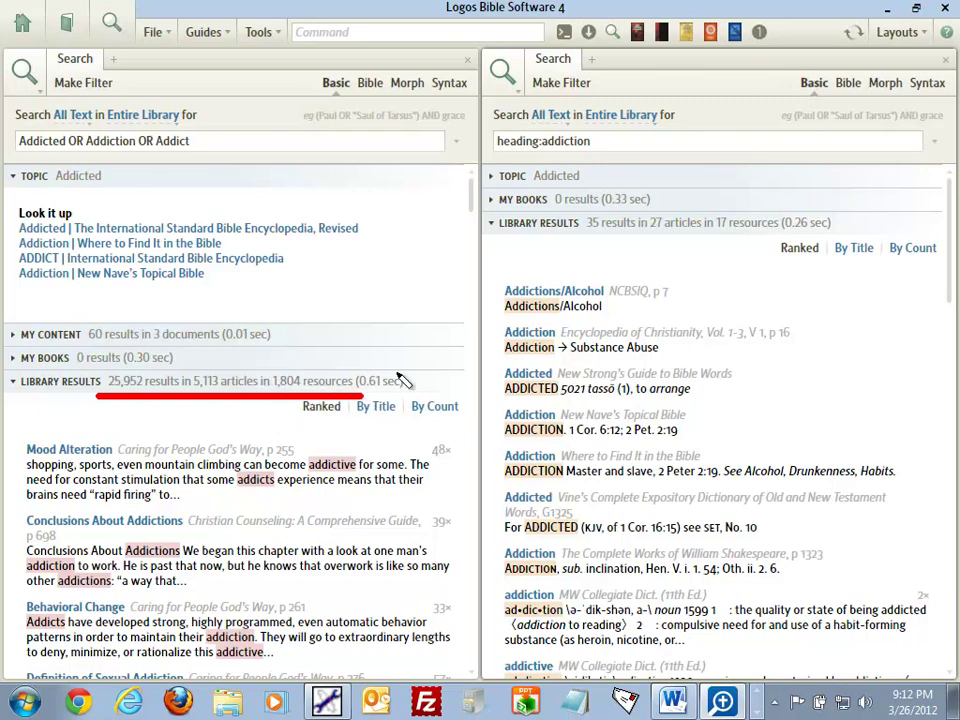
left_click_drag(488, 156, 610, 155)
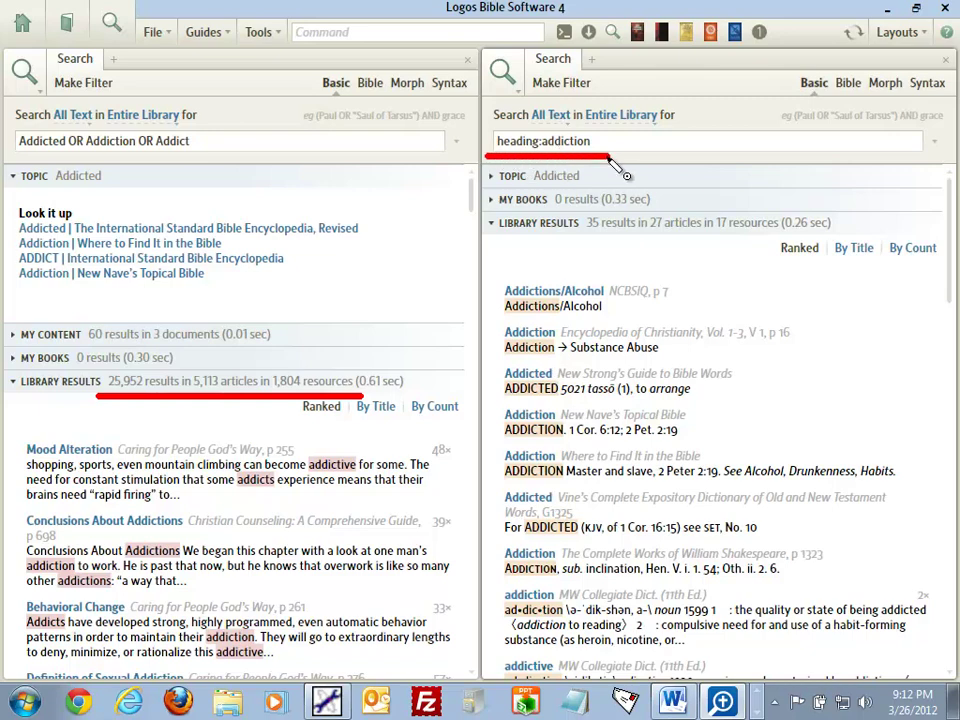
left_click_drag(584, 240, 848, 241)
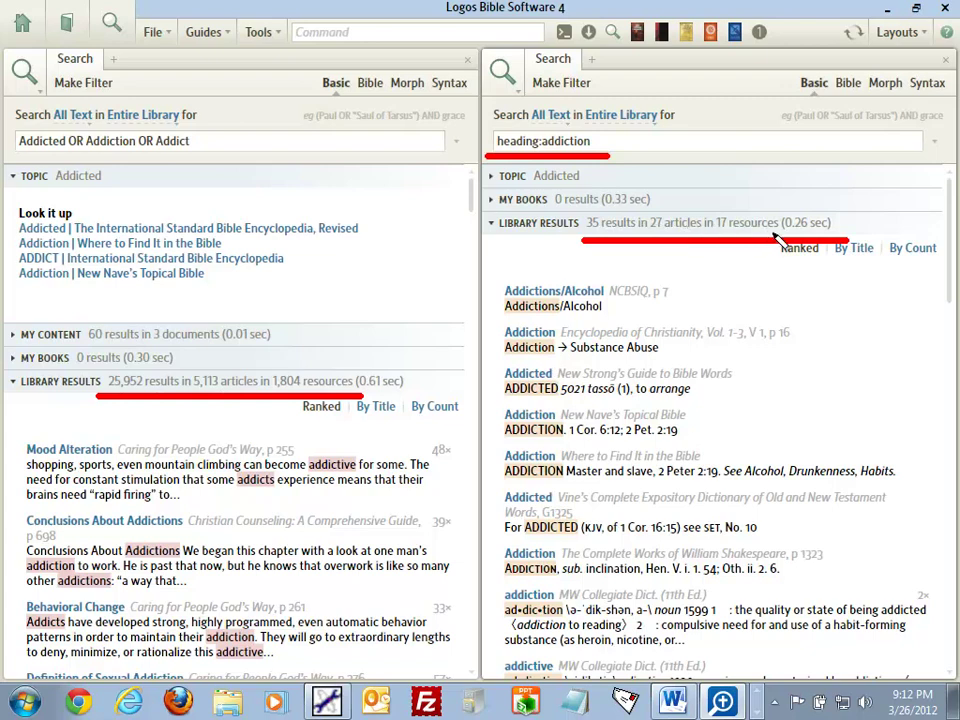
key("Escape")
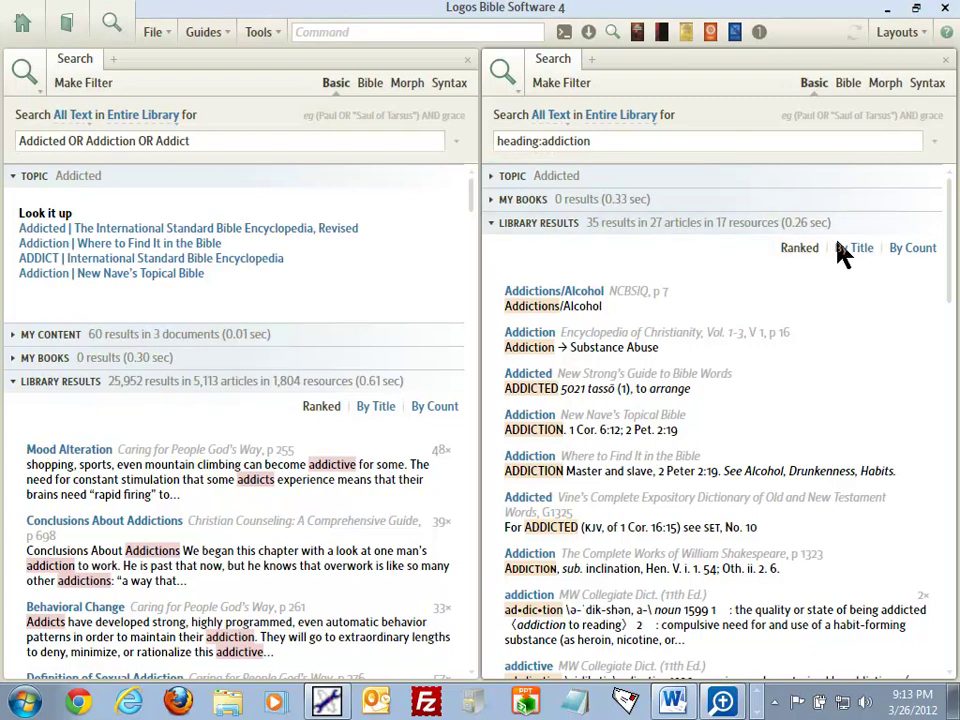
List the heading search's library results by title and rerun the search as heading:addict
left_click(857, 250)
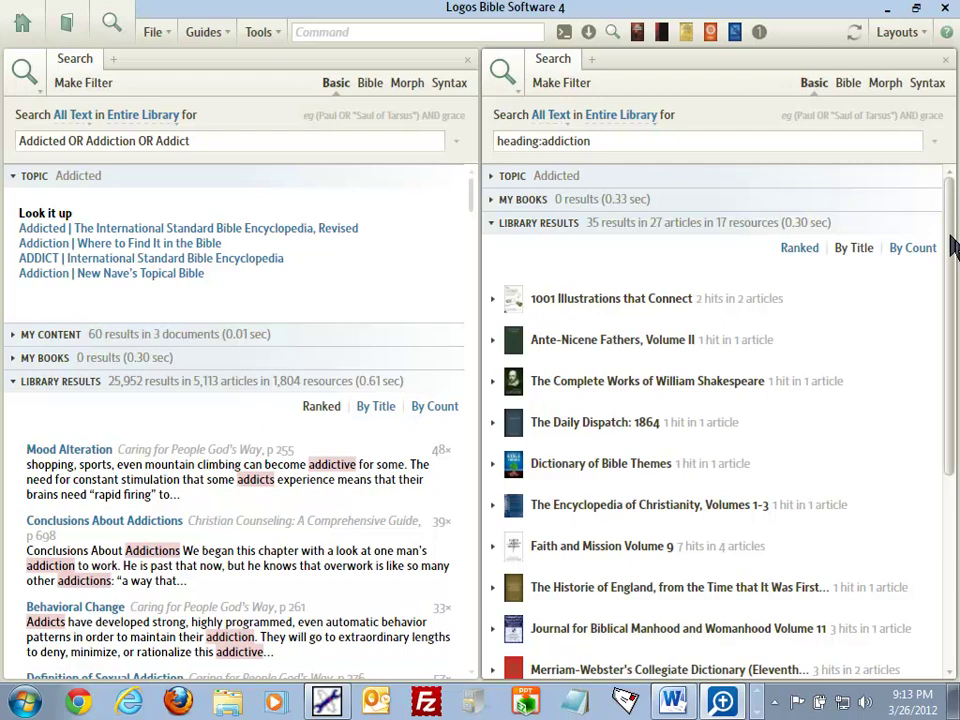
mouse_move(953, 248)
left_mouse_down()
mouse_move(953, 282)
mouse_move(955, 235)
left_mouse_up()
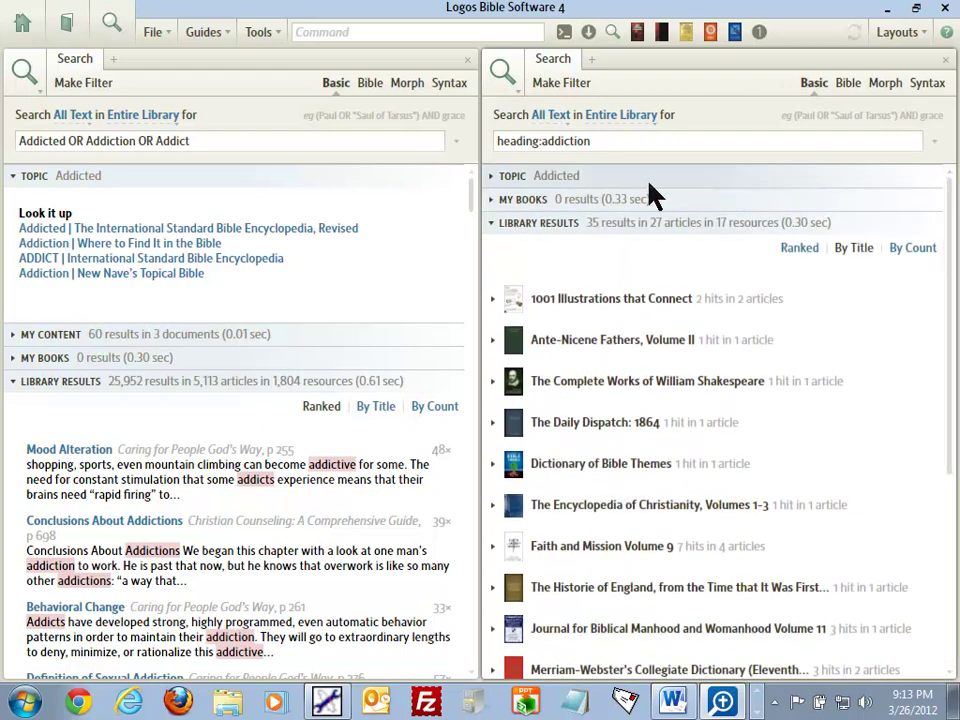
triple_click(619, 145)
left_click(619, 145)
key("BackSpace")
key("BackSpace")
key("BackSpace")
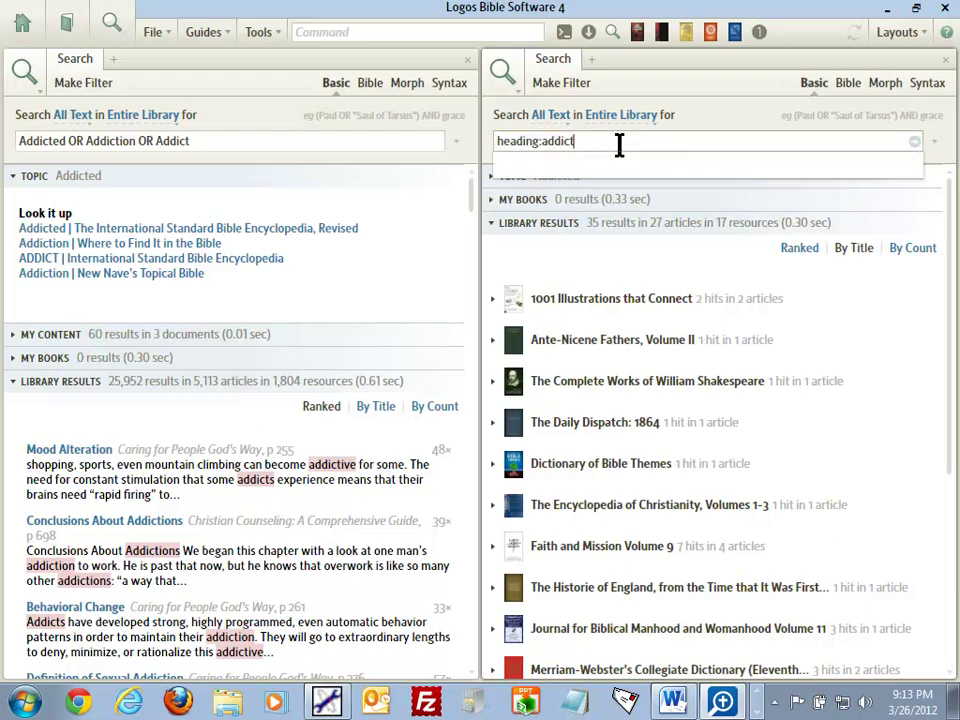
key("Return")
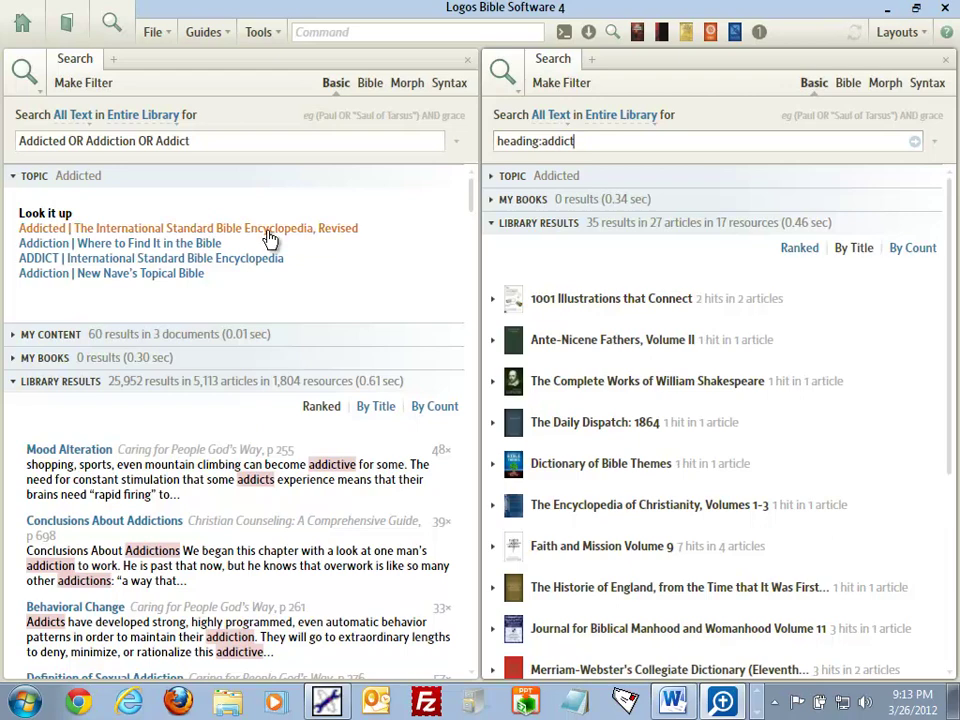
Check the My Content documents of the Addicted OR Addiction OR Addict search, collapsing its Topic section and the heading search's library results
left_click(12, 177)
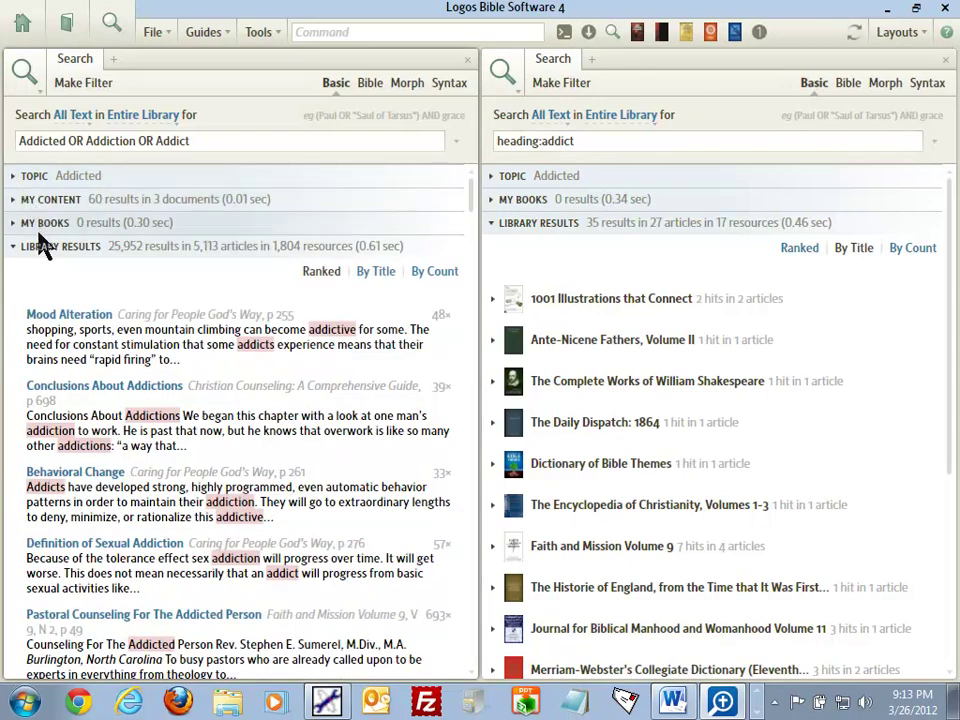
mouse_move(1, 239)
left_mouse_down()
mouse_move(206, 243)
mouse_move(204, 218)
mouse_move(190, 208)
mouse_move(2, 209)
left_mouse_up()
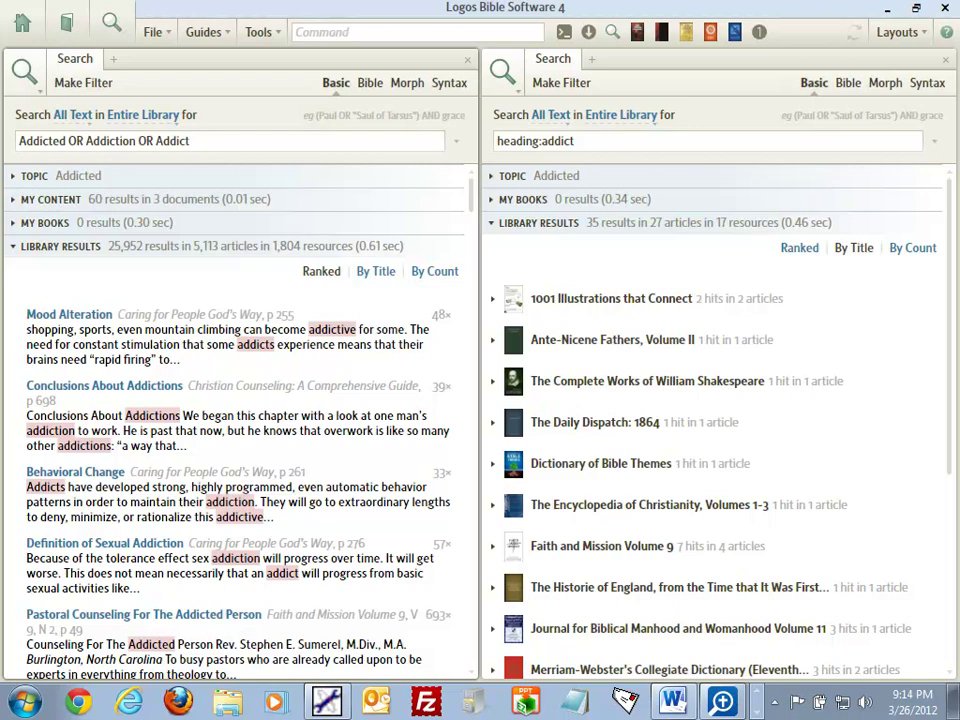
left_click(12, 199)
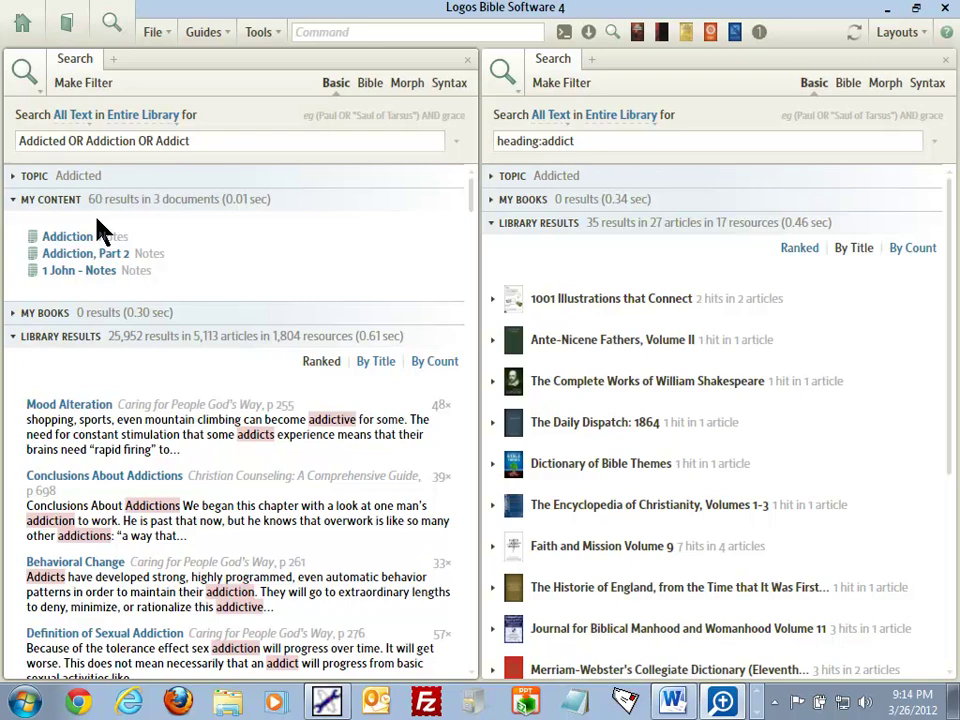
left_click(13, 200)
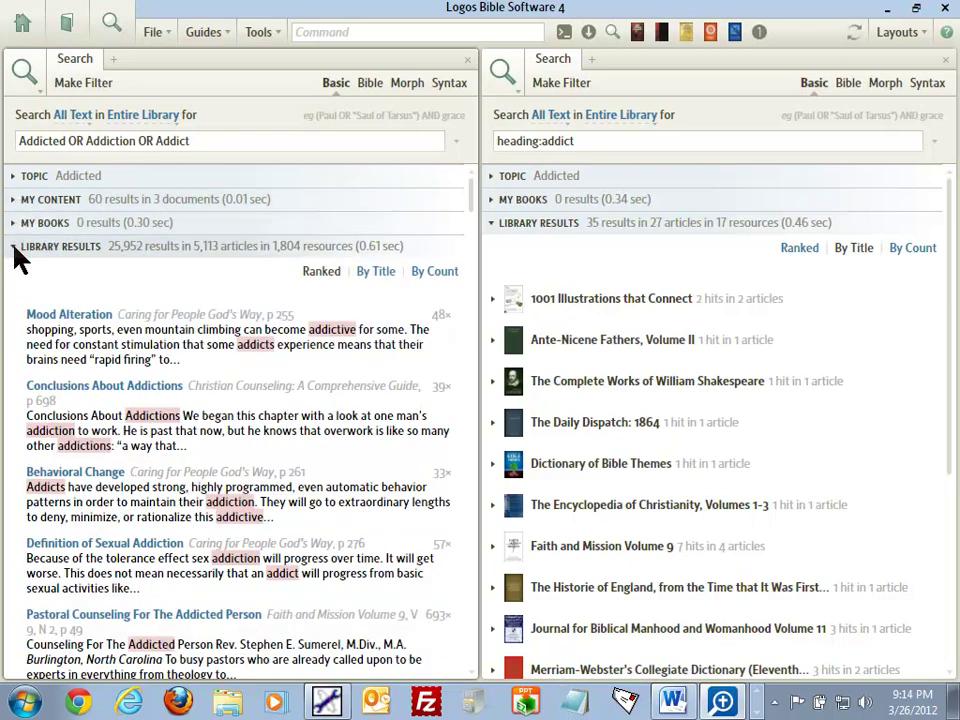
left_click(492, 223)
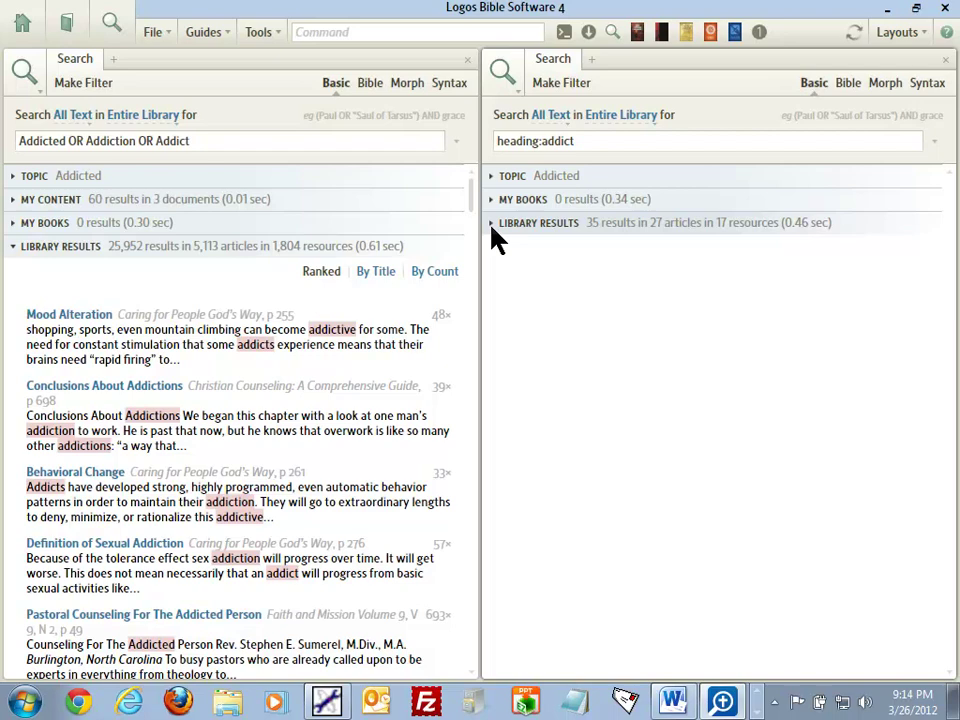
Switch to the presentation slide listing tonight's training topics and return to Logos
key("alt+Tab")
key("alt+Tab")
key("alt+Tab")
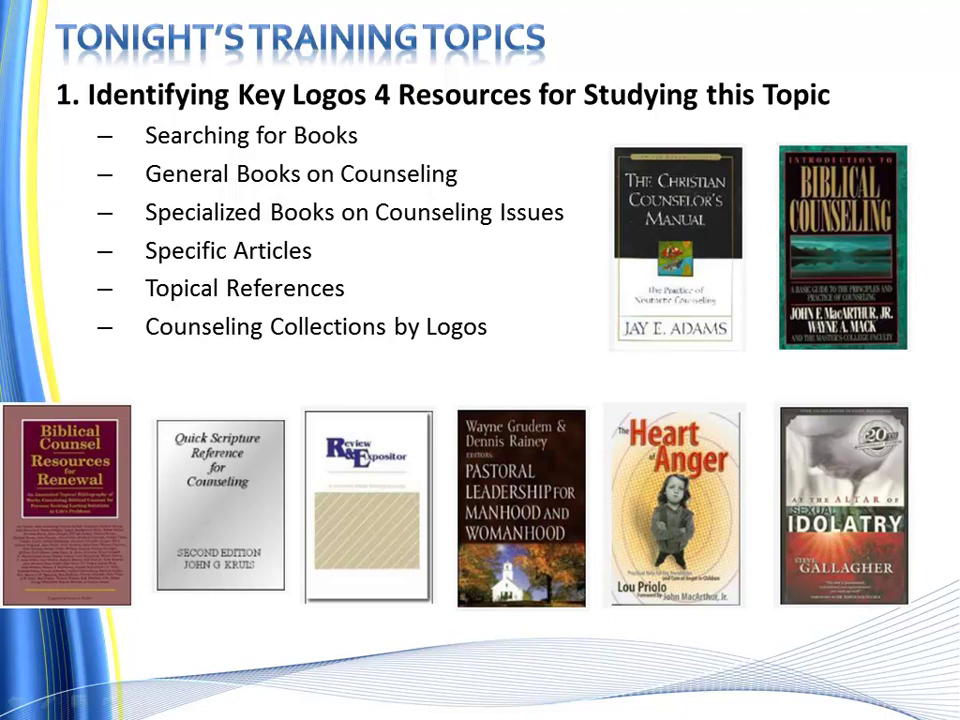
key("super")
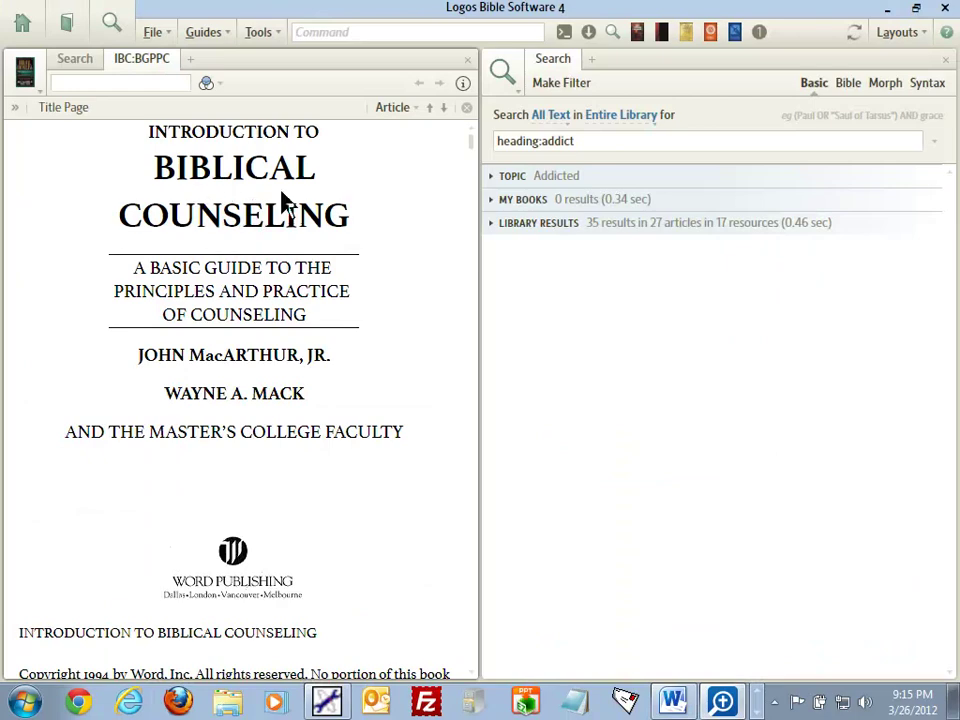
Show the contents of Introduction to Biblical Counseling in a widened pane, and close the book after viewing it
mouse_move(147, 68)
left_click(15, 108)
left_click_drag(122, 178, 251, 182)
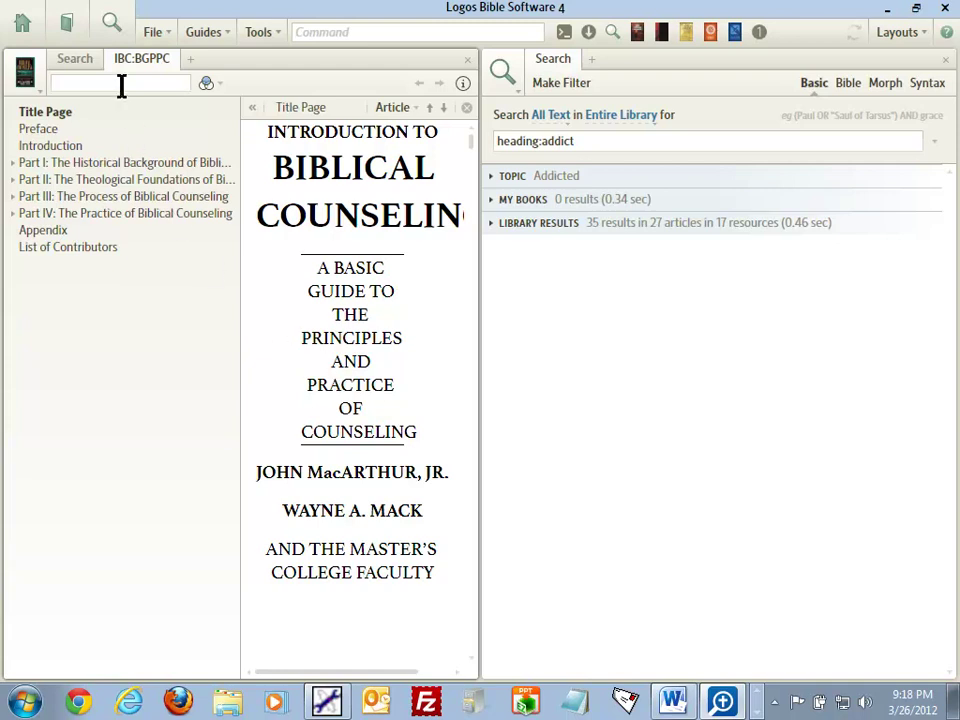
left_click(467, 60)
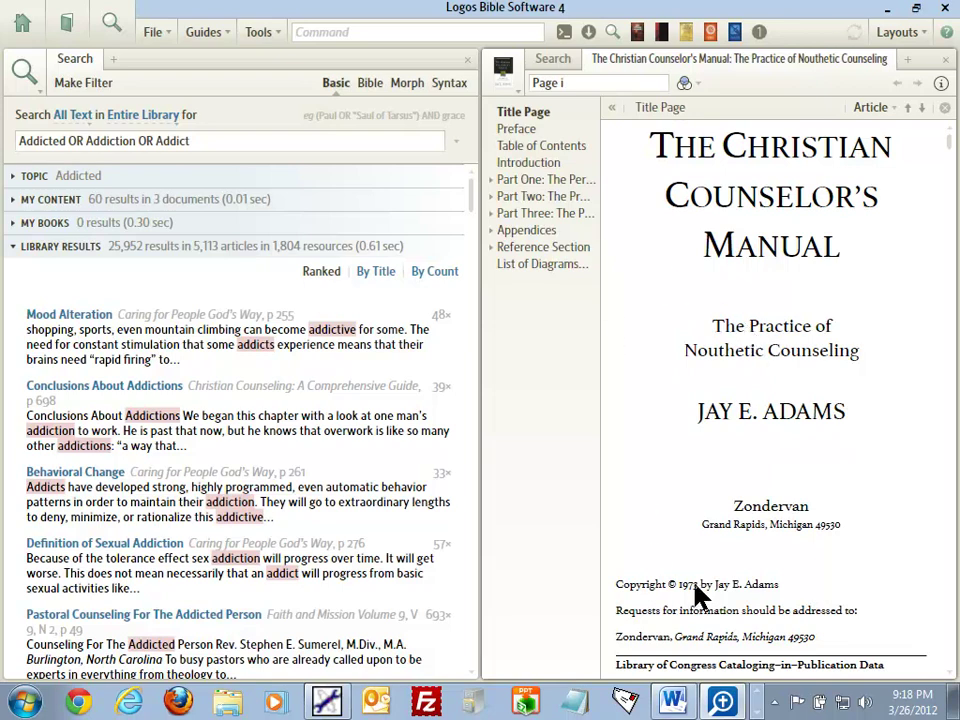
Widen the contents pane of The Christian Counselor's Manual and expand Parts One, Two and Three plus Chapter Fourteen
left_click_drag(602, 282, 724, 287)
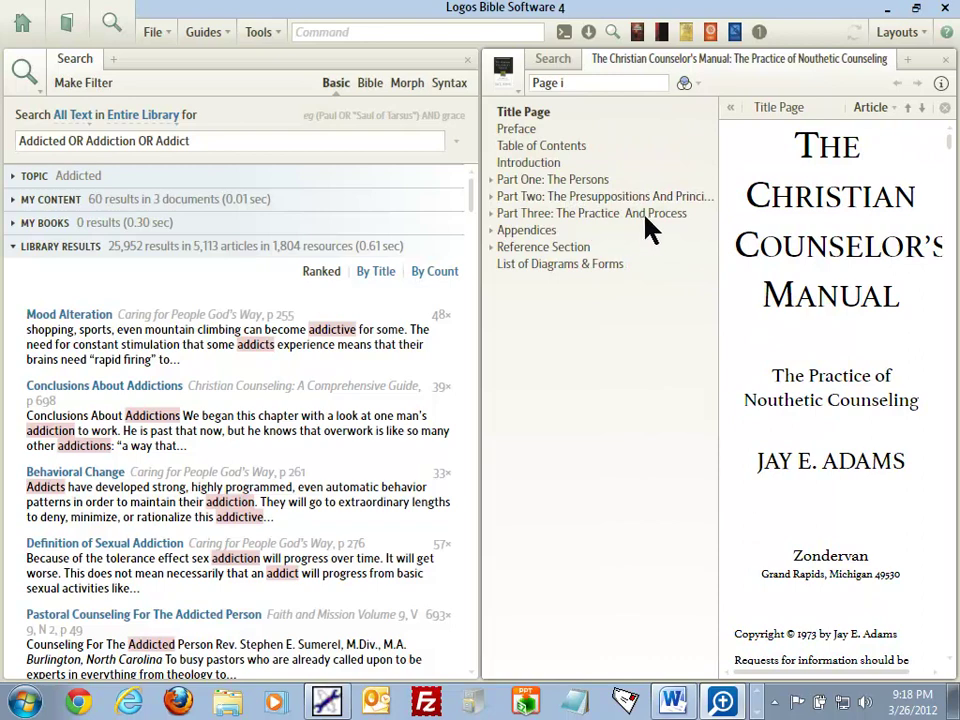
left_click(490, 180)
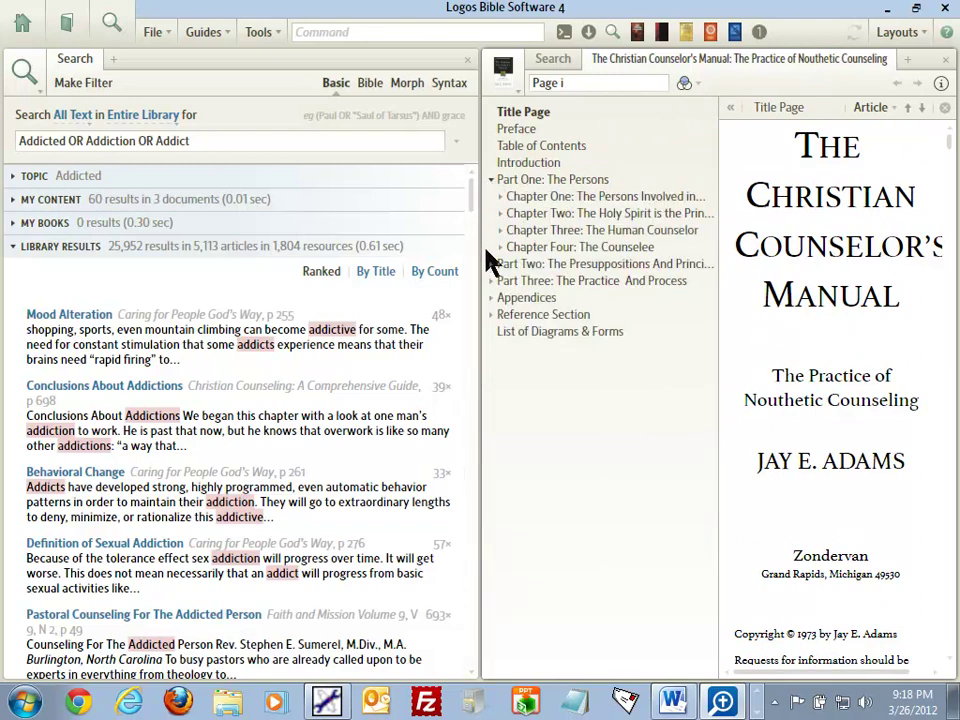
left_click(490, 264)
left_click(490, 399)
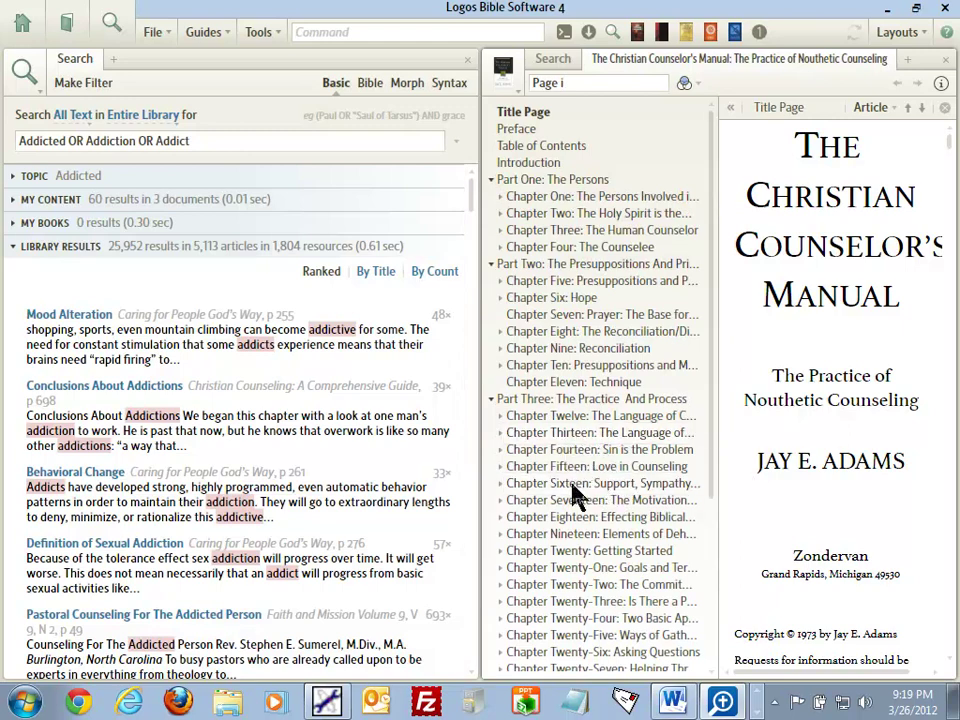
left_click(501, 451)
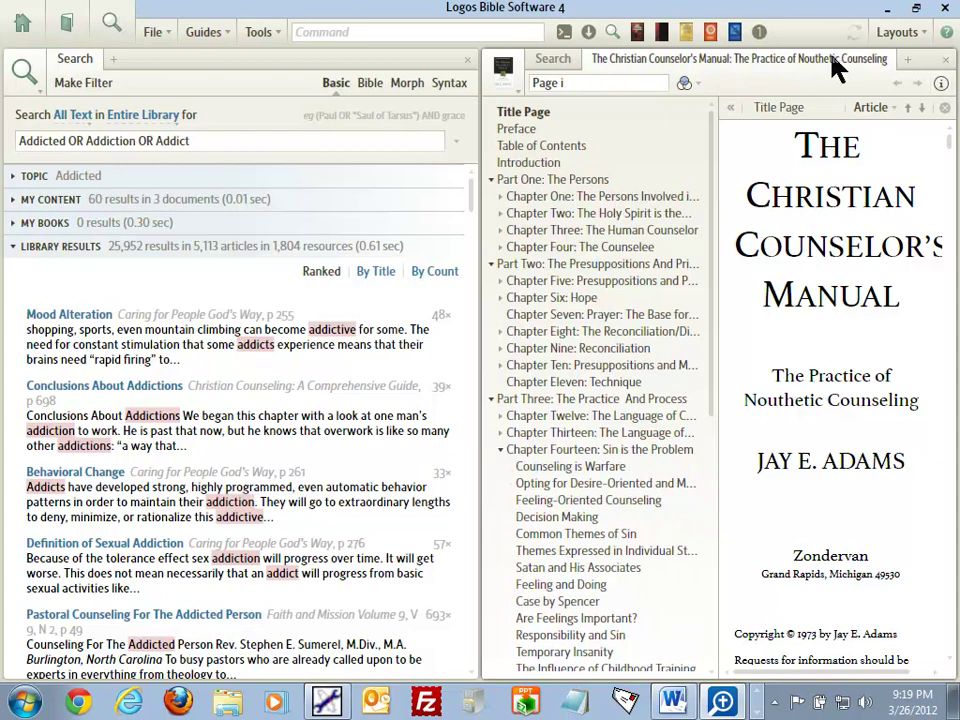
Read the Substance-Use Disorders article in Baker Encyclopedia of Psychology and Counseling through its Dependence and Abuse sections
mouse_move(828, 68)
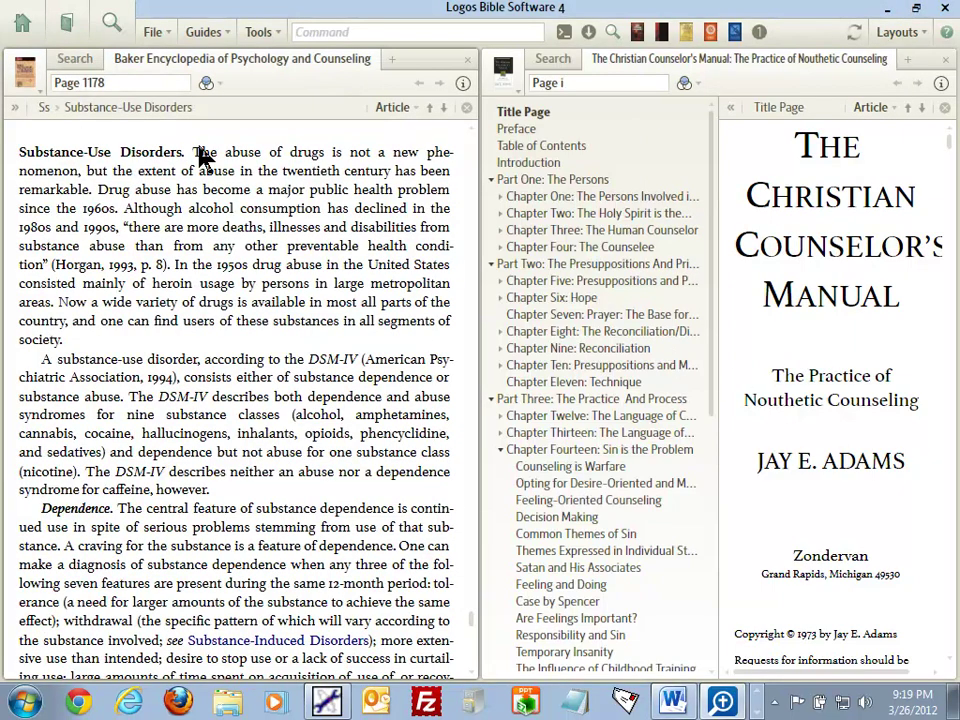
mouse_move(160, 78)
scroll(277, 493, "down", 5)
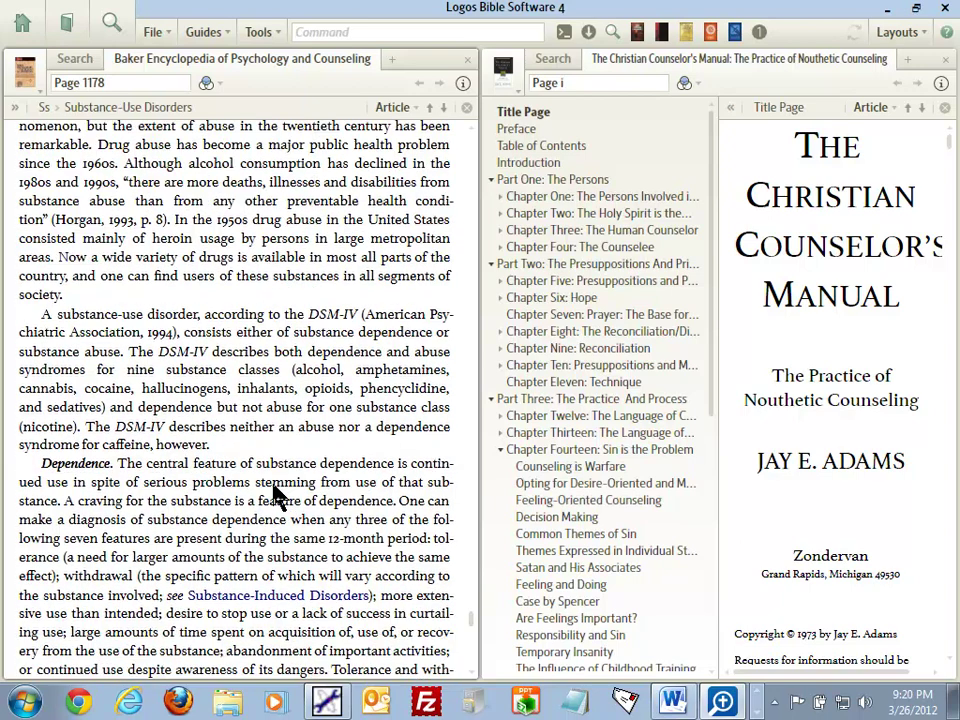
scroll(277, 493, "down", 5)
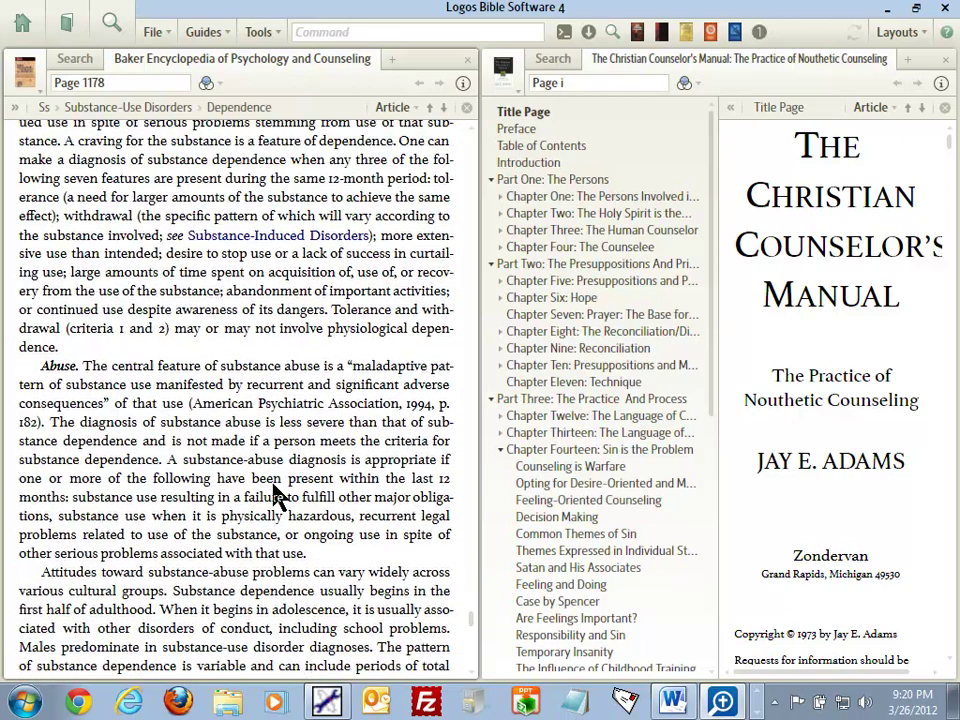
Show the contents of Baker Encyclopedia of Psychology and Counseling, expand the Ff section and open the article on Sigmund Freud
left_click(15, 107)
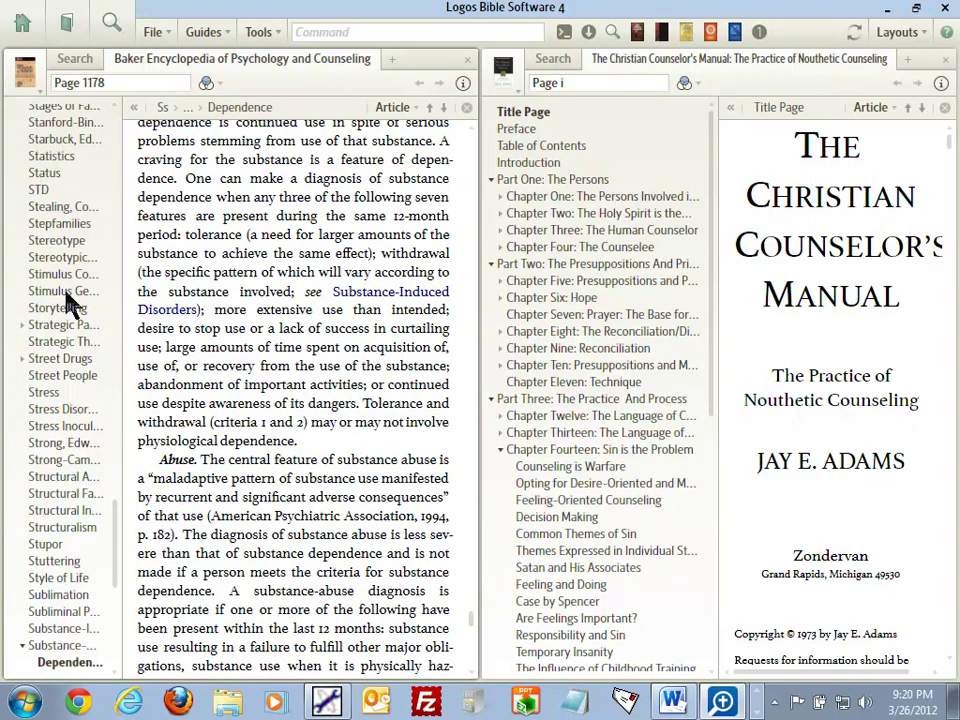
left_click_drag(118, 528, 17, 178)
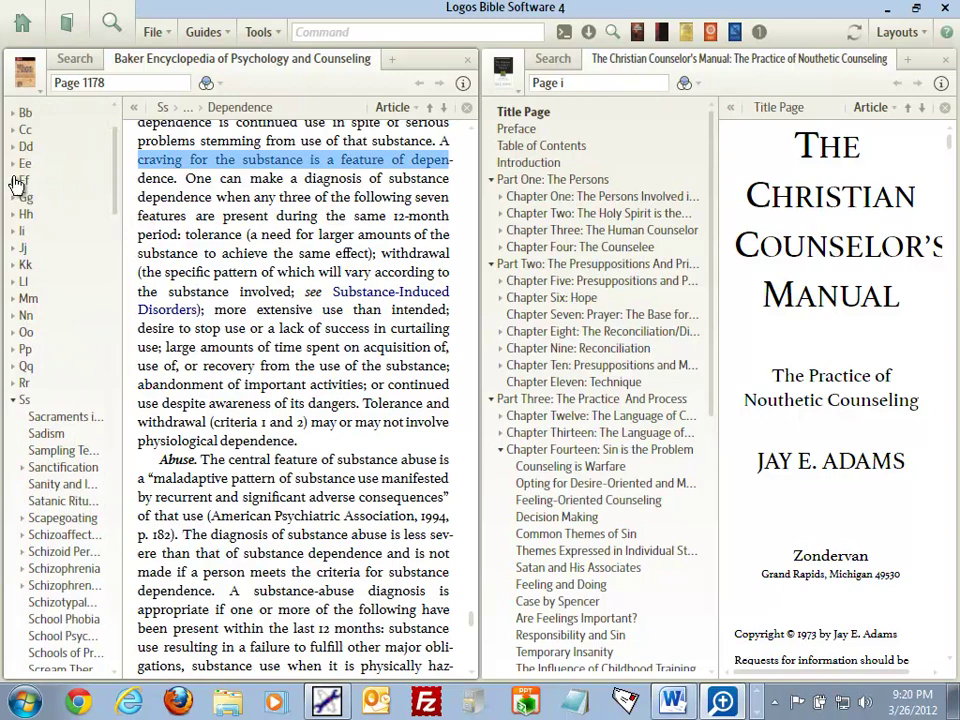
left_click(13, 182)
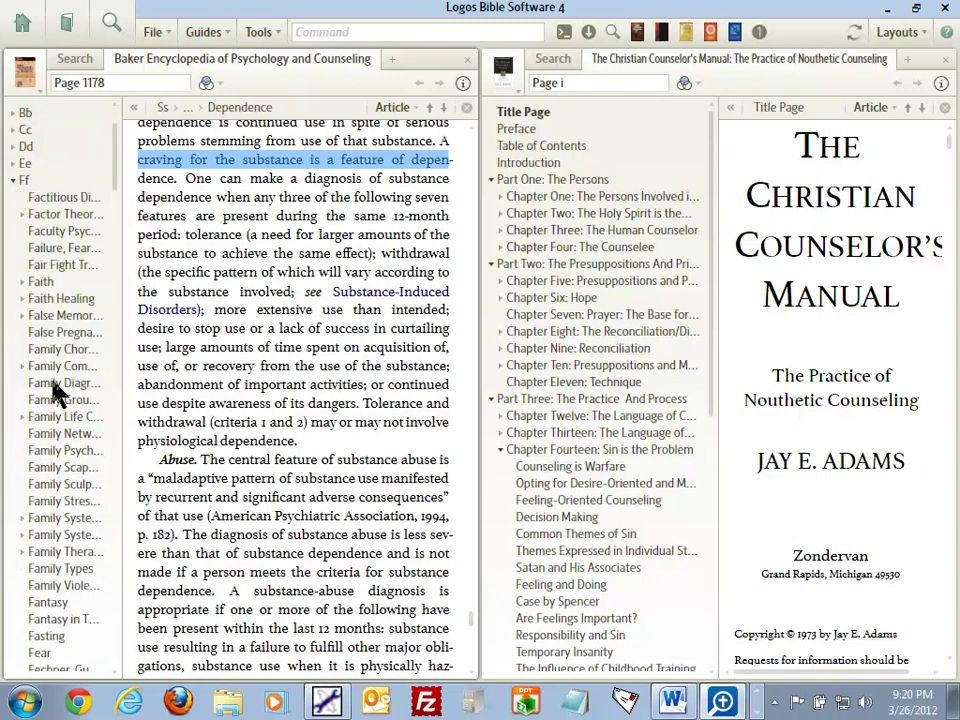
left_click(118, 658)
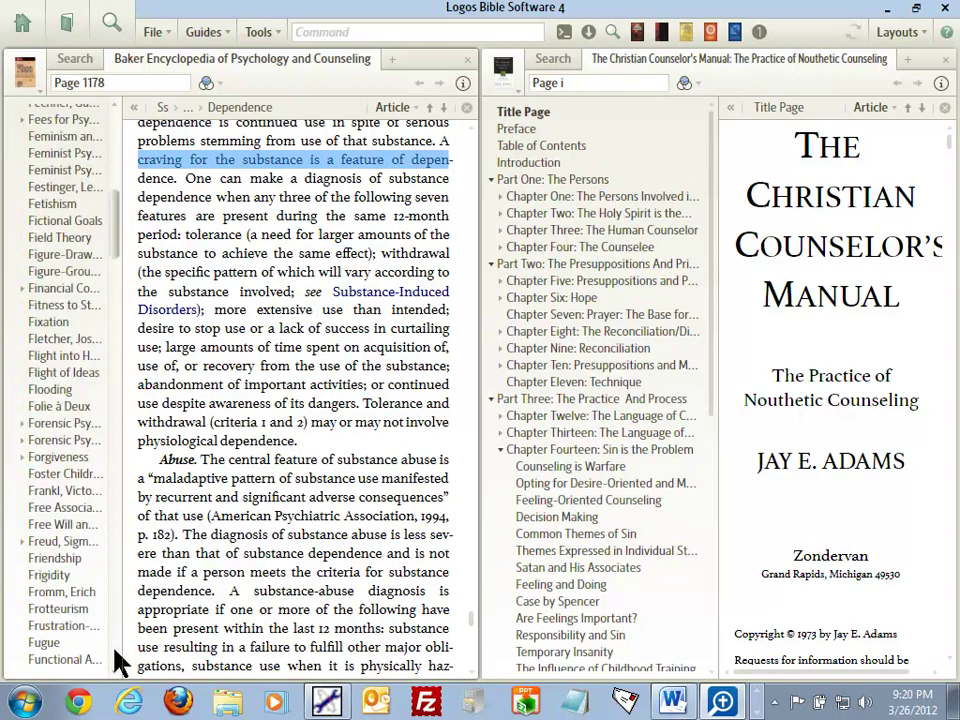
left_click(118, 658)
left_click_drag(116, 296, 118, 272)
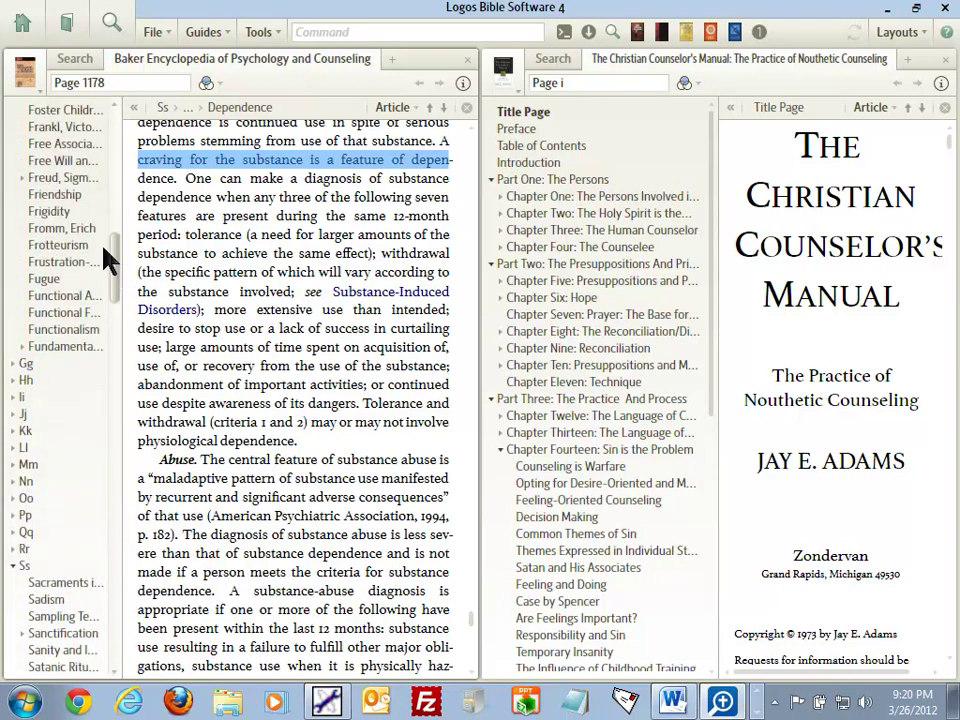
left_click(46, 181)
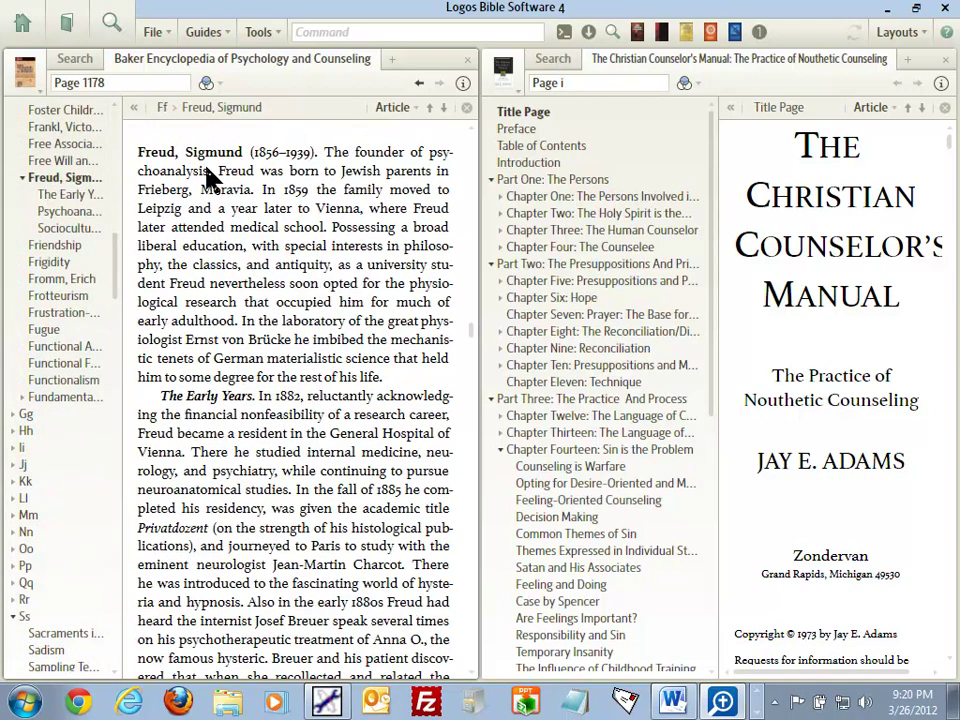